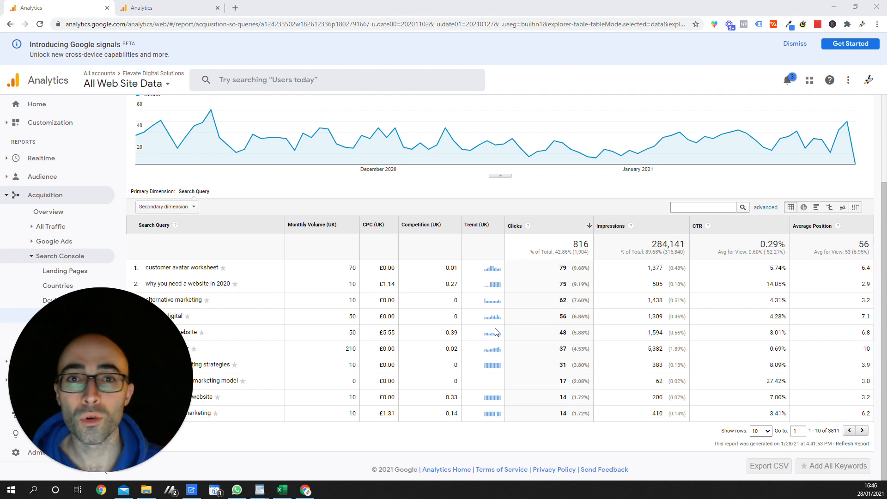
Open the list of all linkable products for the Elevate Digital Solutions property and review its linked and unlinked products.
left_click_drag(54, 373, 640, 375)
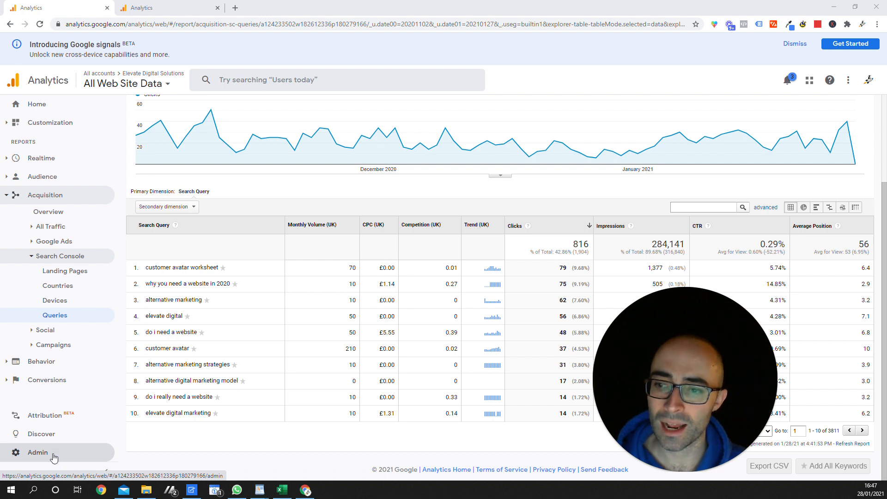
left_click(54, 456)
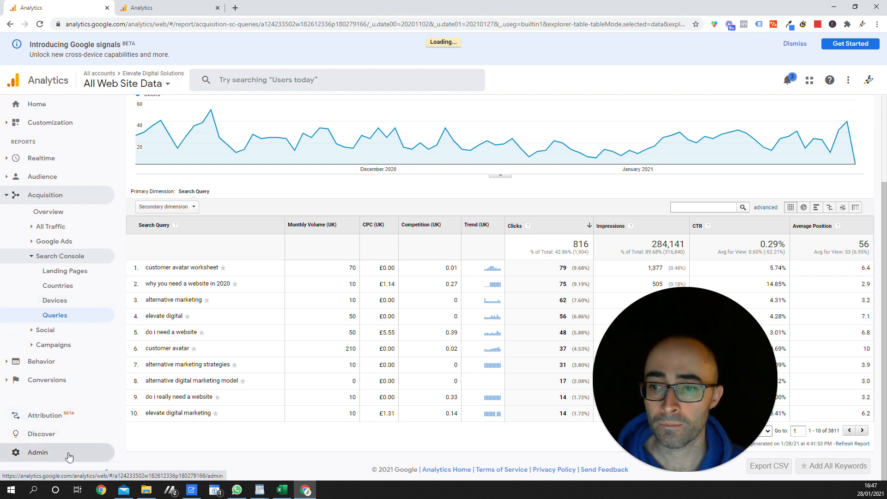
left_click(67, 456)
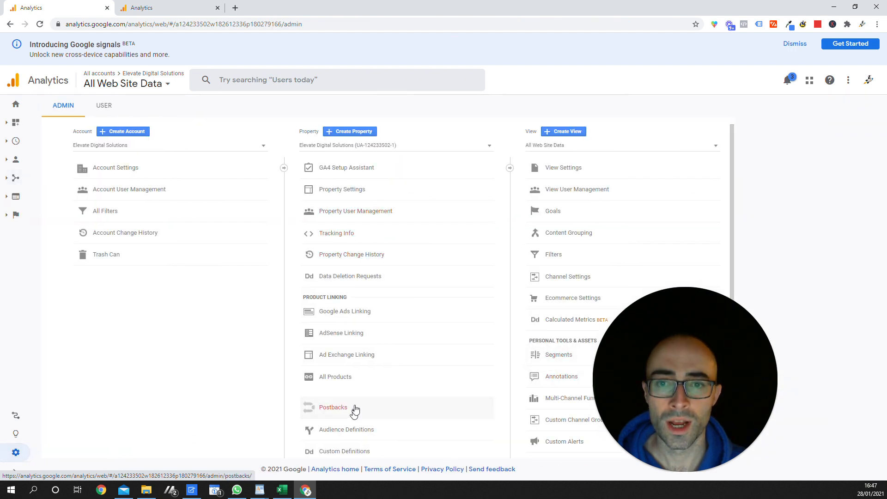
left_click(342, 379)
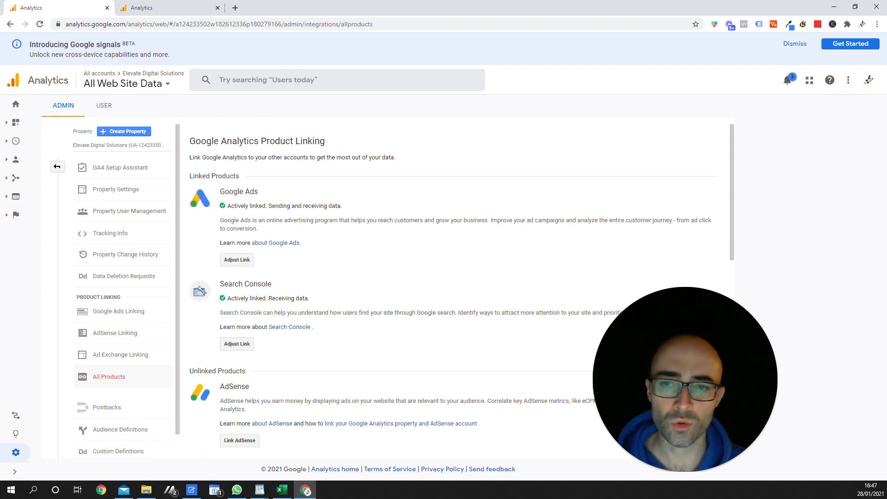
scroll(240, 297, "down", 15)
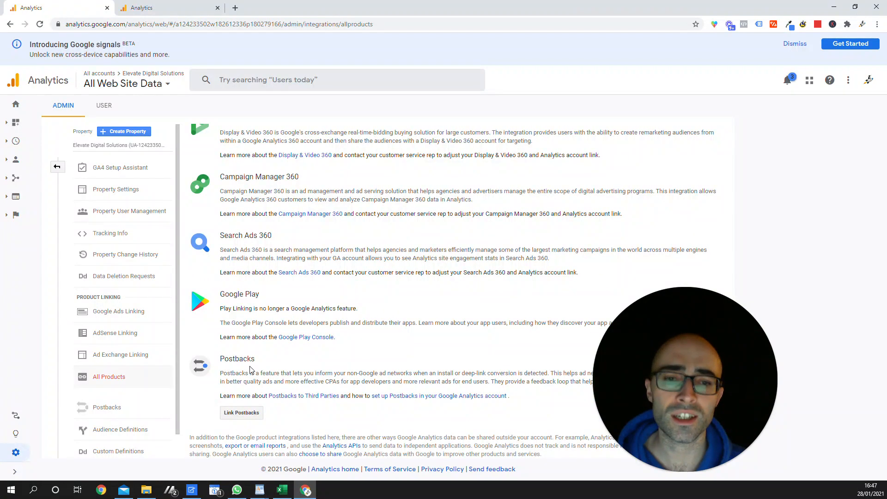
scroll(248, 382, "up", 15)
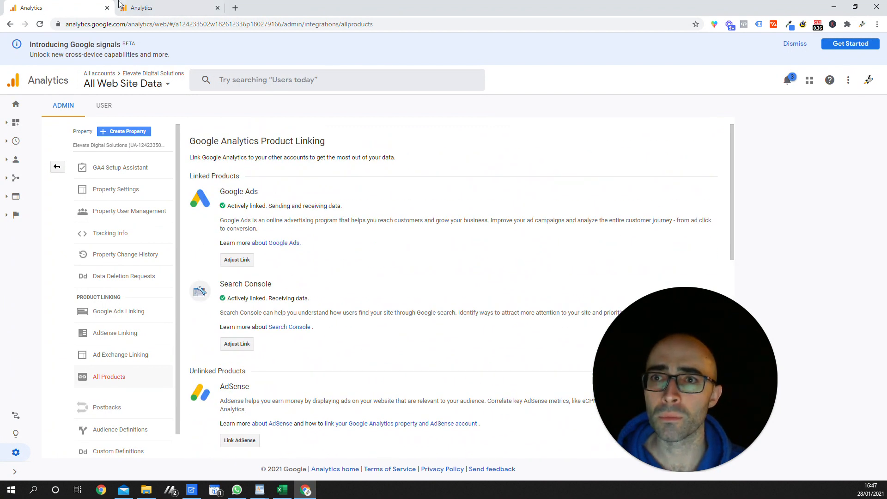
Open the Search Console settings of the Test property through its product linking list and start adding a Search Console site.
left_click(162, 8)
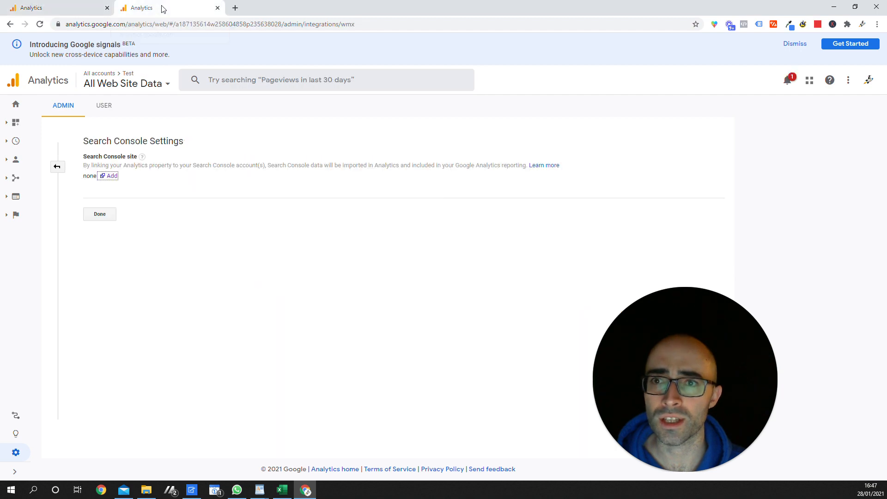
left_click(57, 168)
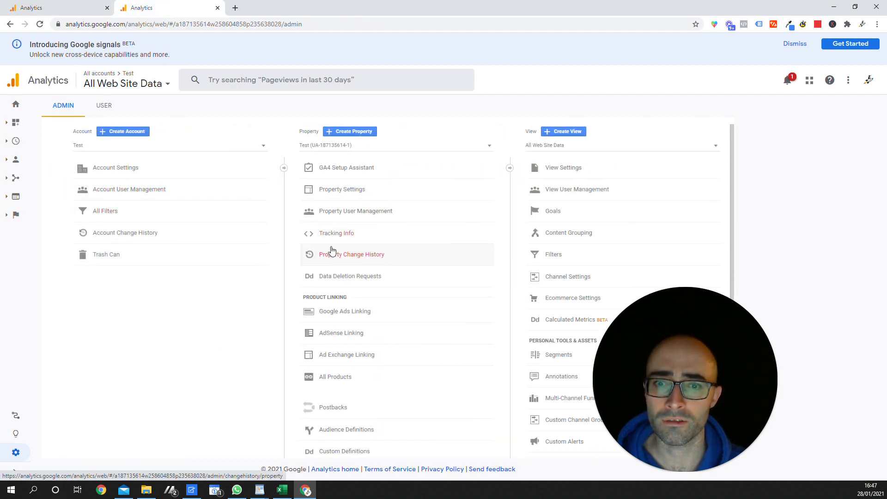
left_click(336, 377)
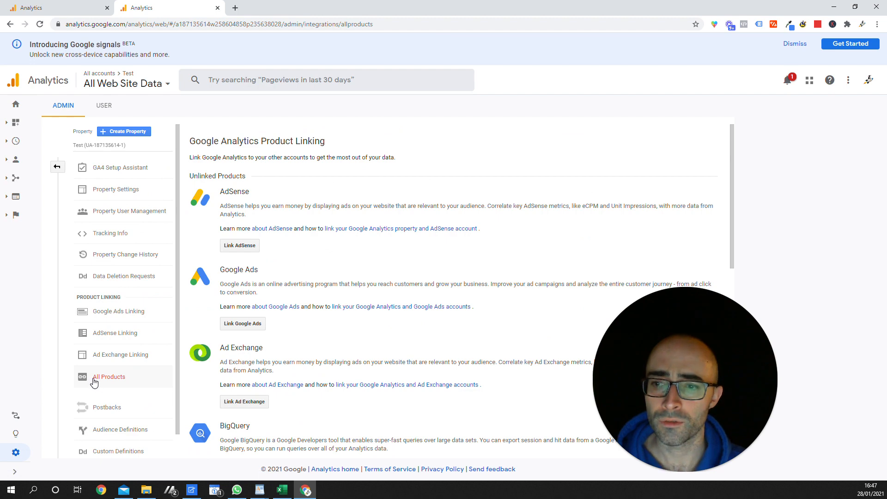
scroll(296, 266, "down", 9)
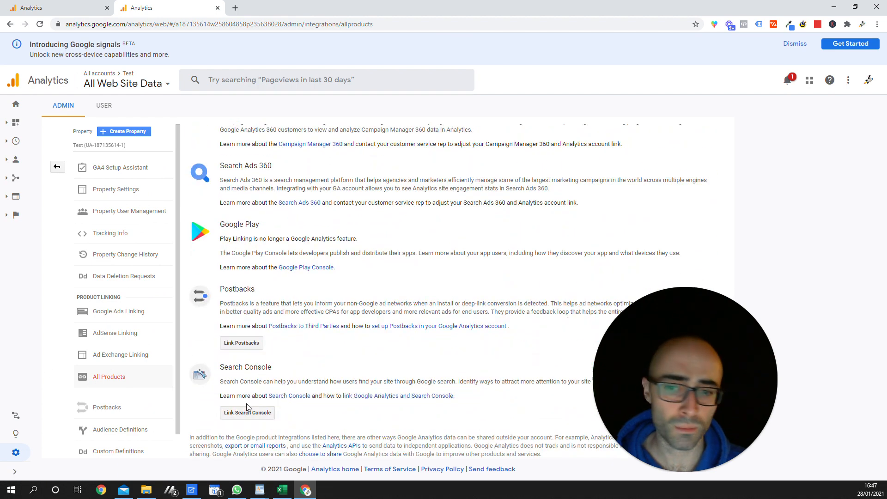
left_click(249, 415)
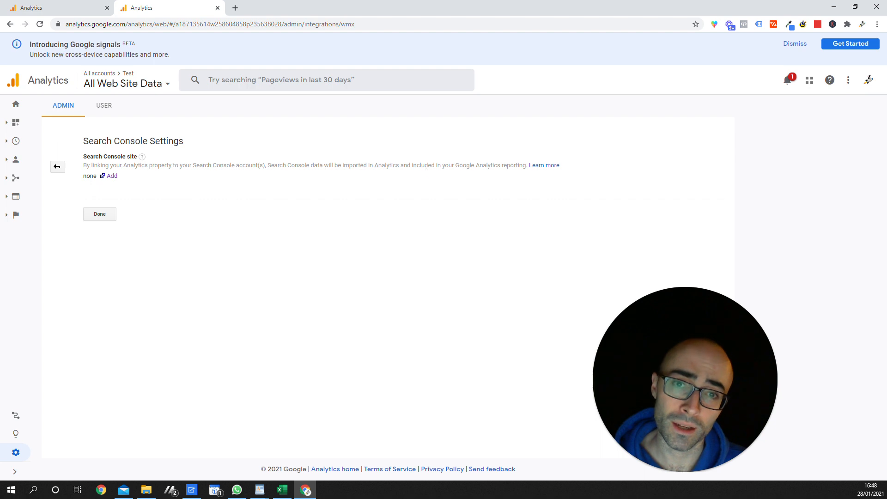
left_click(113, 177)
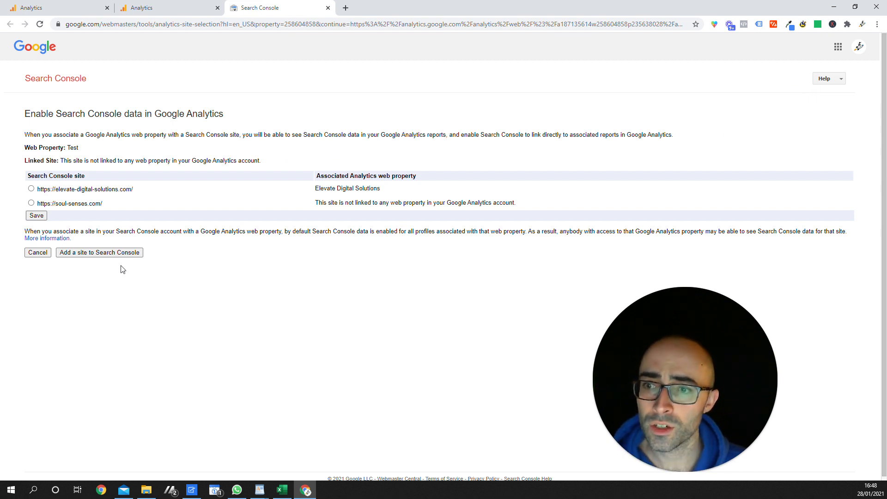
Go to Search Console to add a site and open the form for a new property.
left_click(90, 257)
left_click(199, 276)
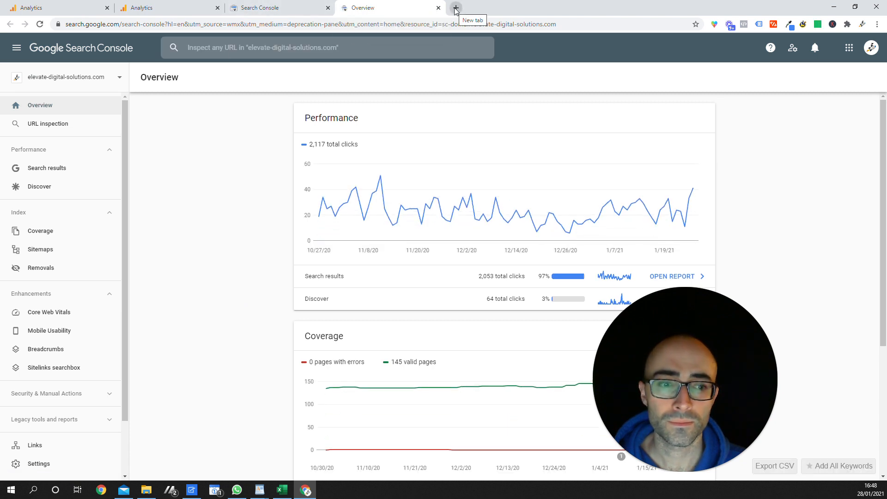
left_click(301, 9)
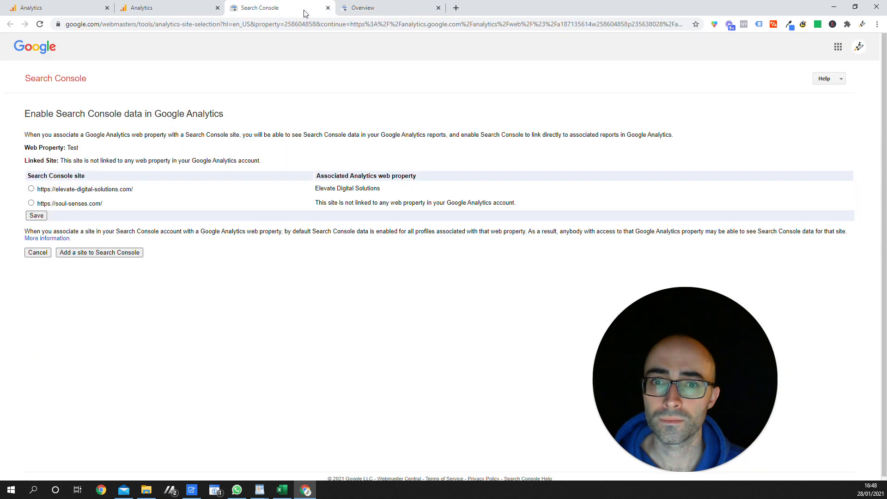
left_click(356, 13)
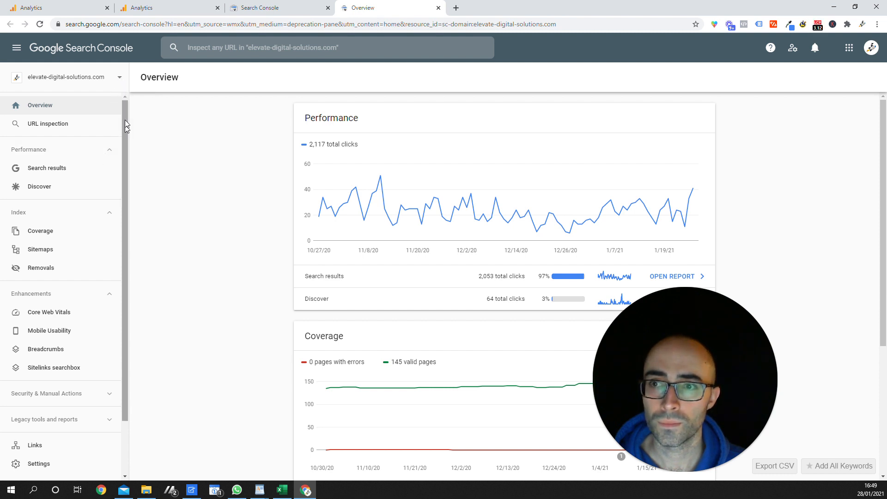
left_click(121, 82)
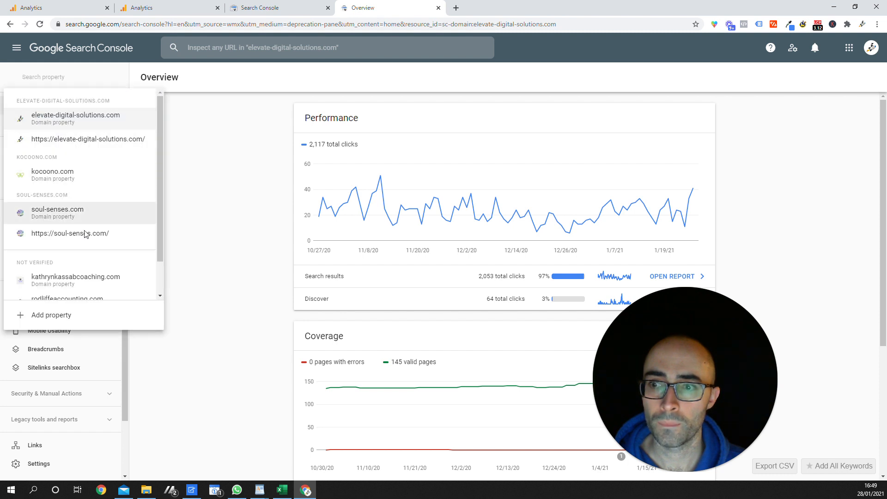
left_click(60, 316)
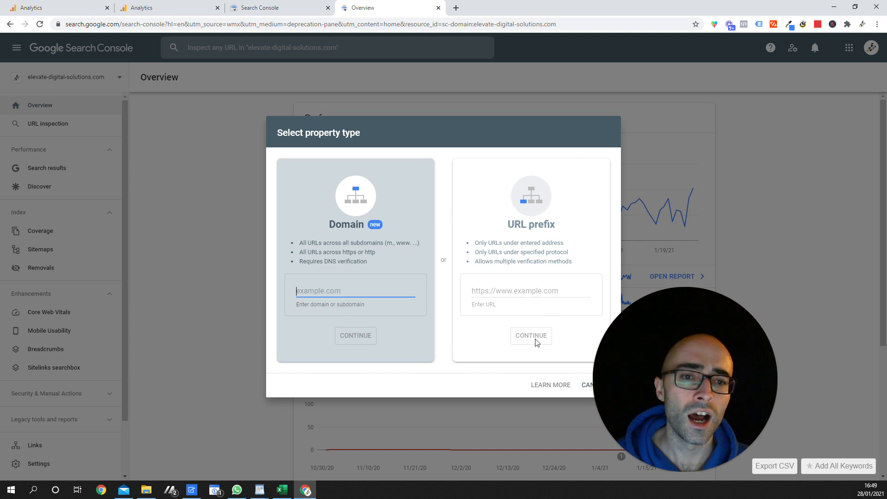
left_click(501, 295)
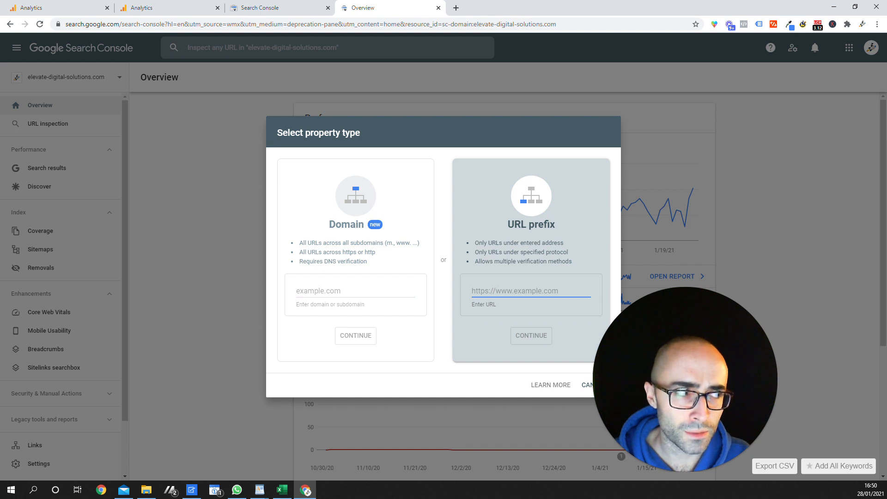
type("https:")
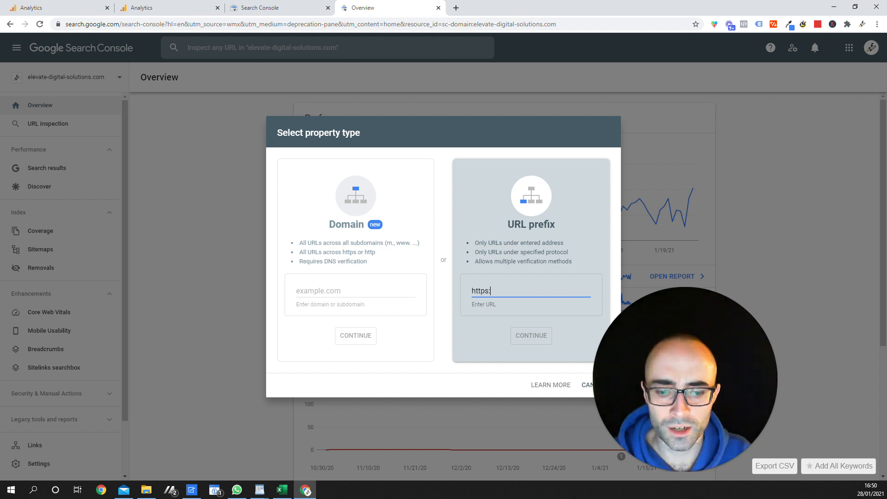
type("//www.go")
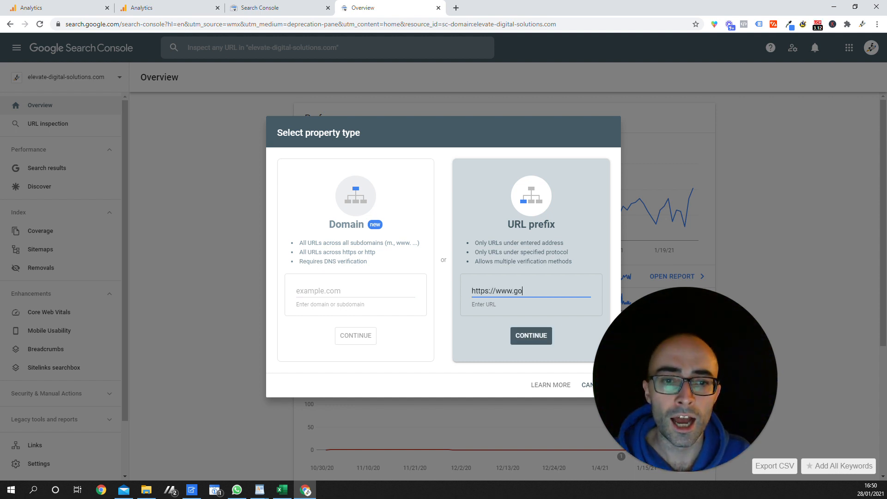
type("ogle.com")
left_click(513, 336)
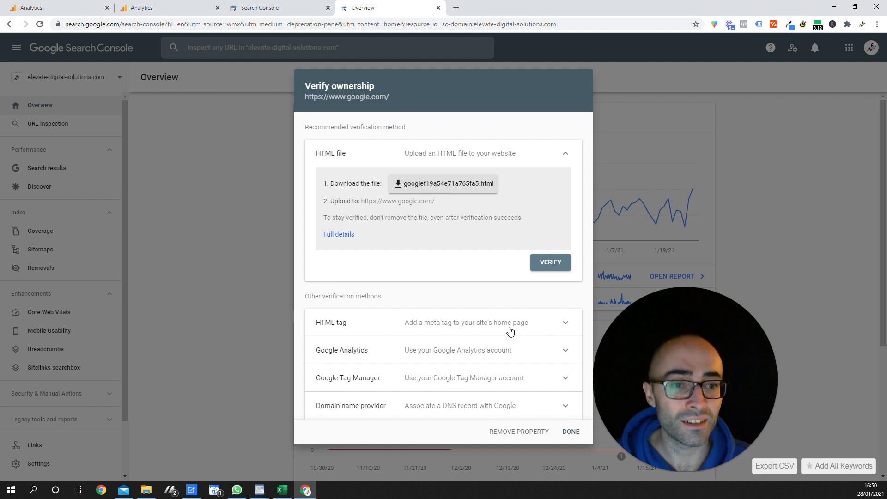
Examine the Google Analytics and HTML tag methods for verifying ownership and close the verification dialog.
left_click(566, 351)
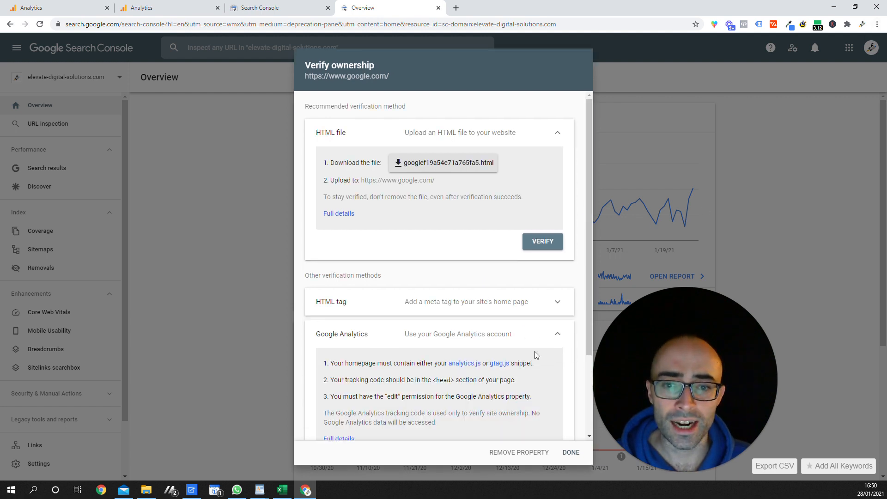
left_click(557, 339)
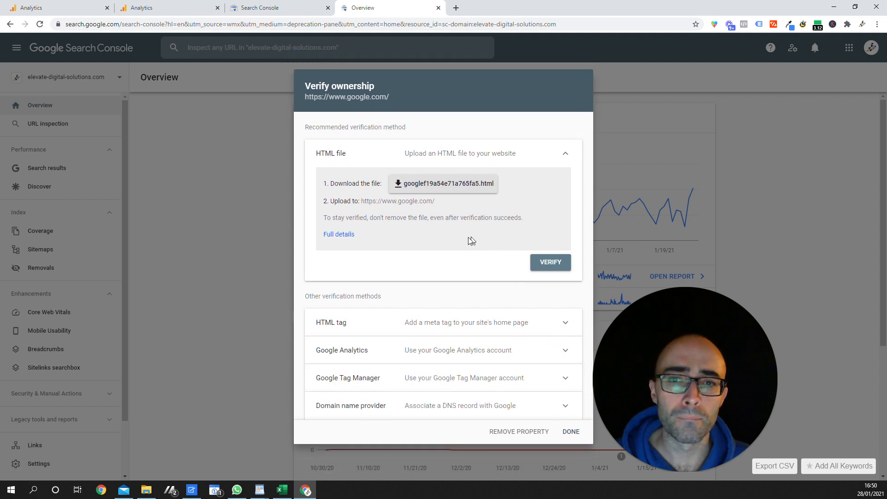
left_click(565, 327)
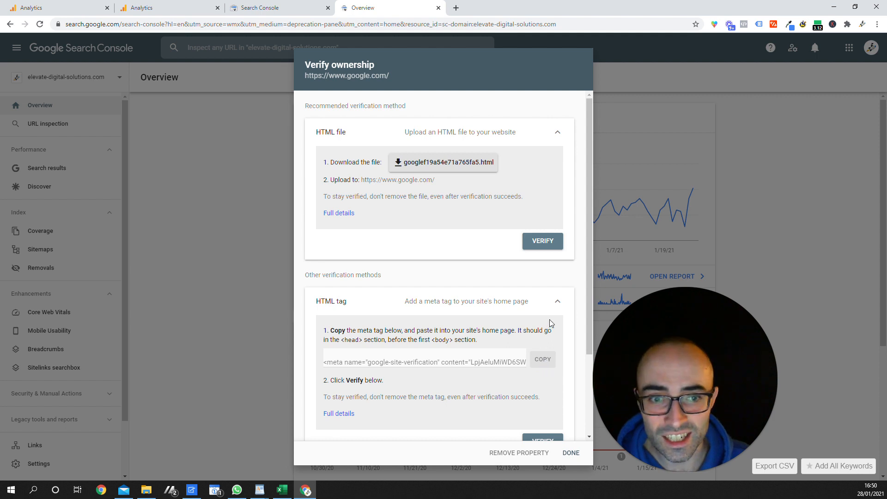
left_click(558, 302)
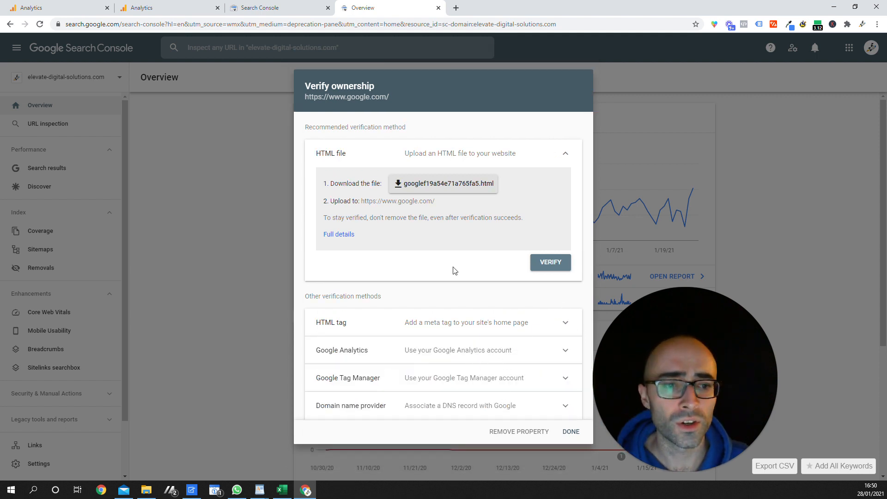
left_click(573, 433)
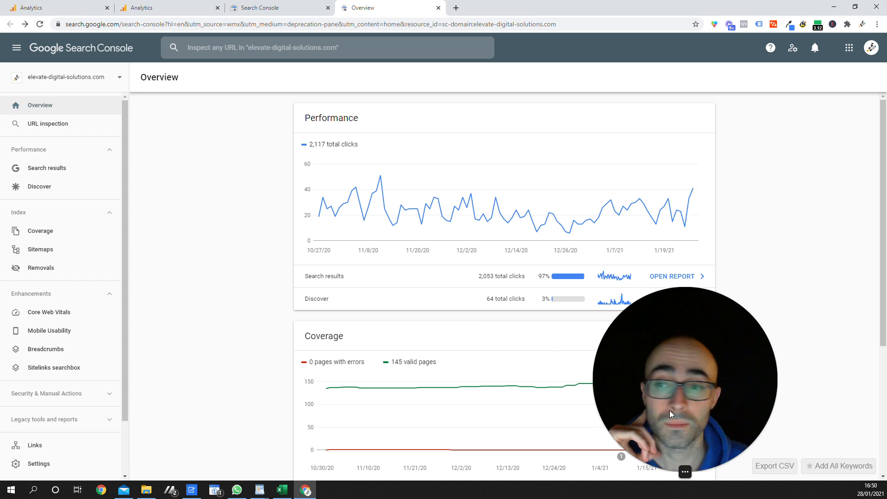
left_click(115, 78)
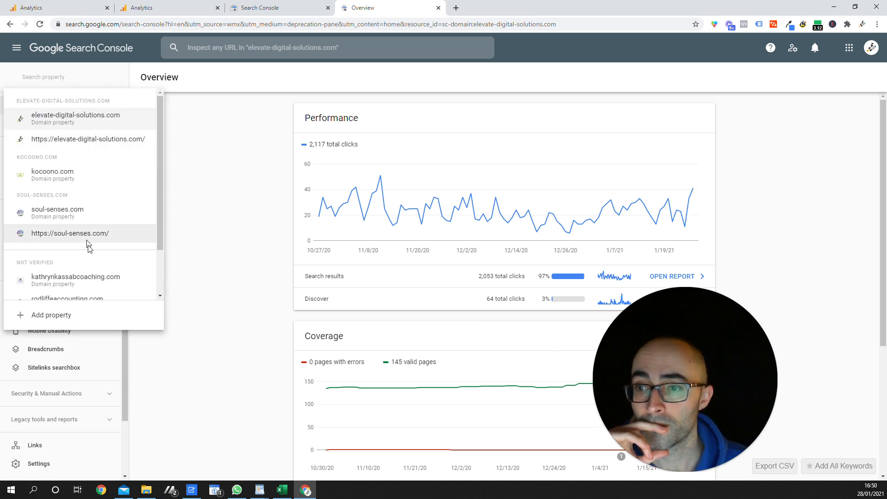
left_click(80, 317)
left_click(522, 291)
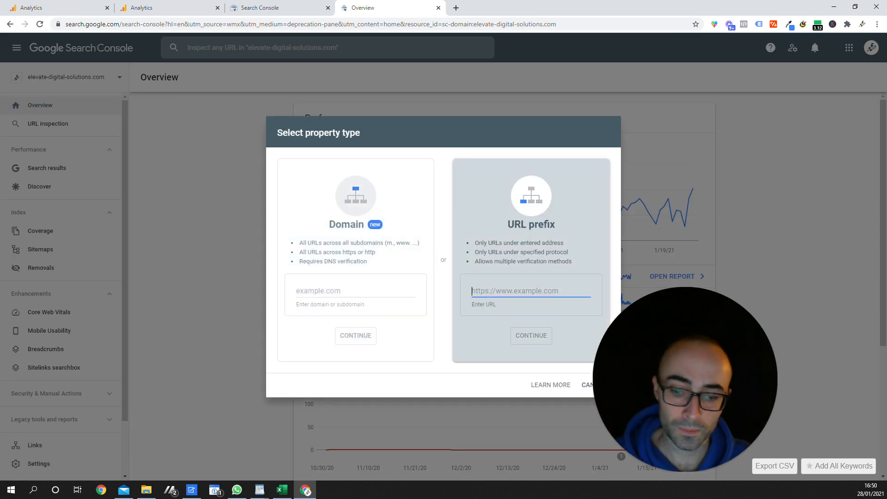
type("https:/")
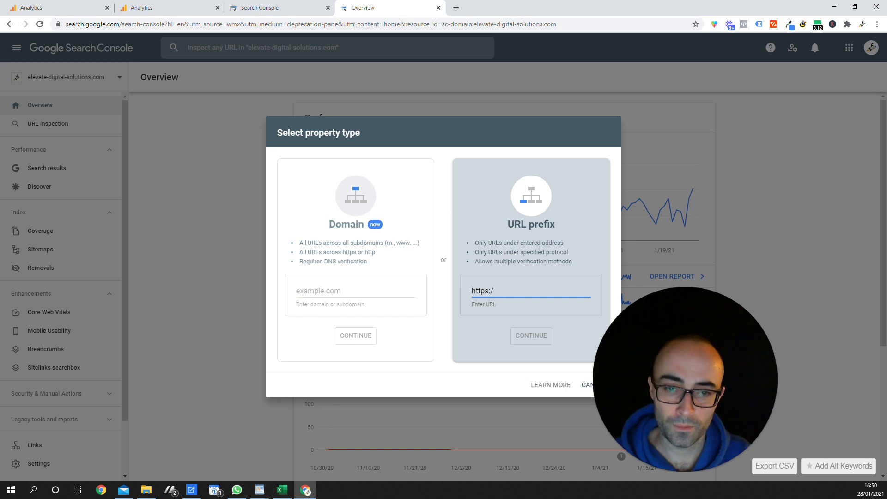
type("/google.com")
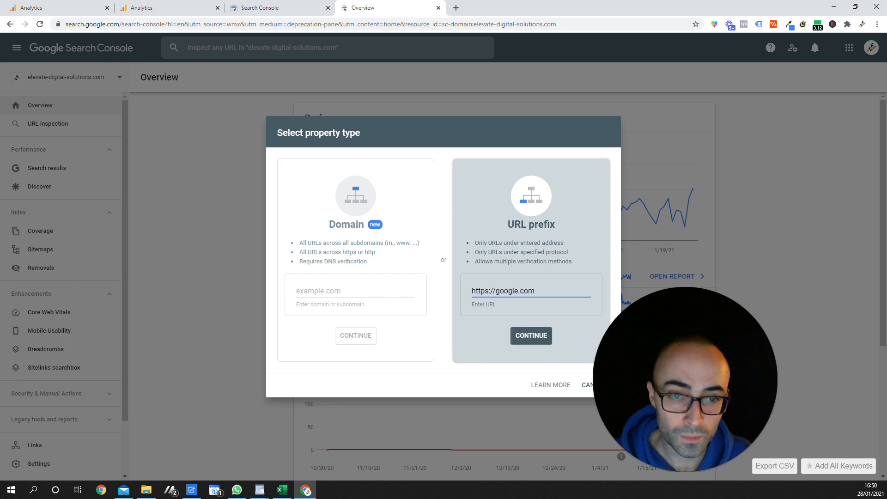
left_click(532, 337)
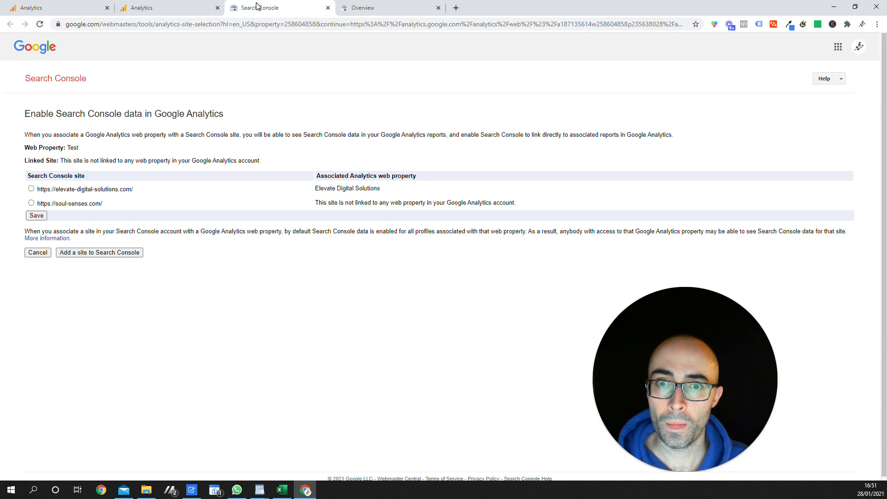
left_click(258, 8)
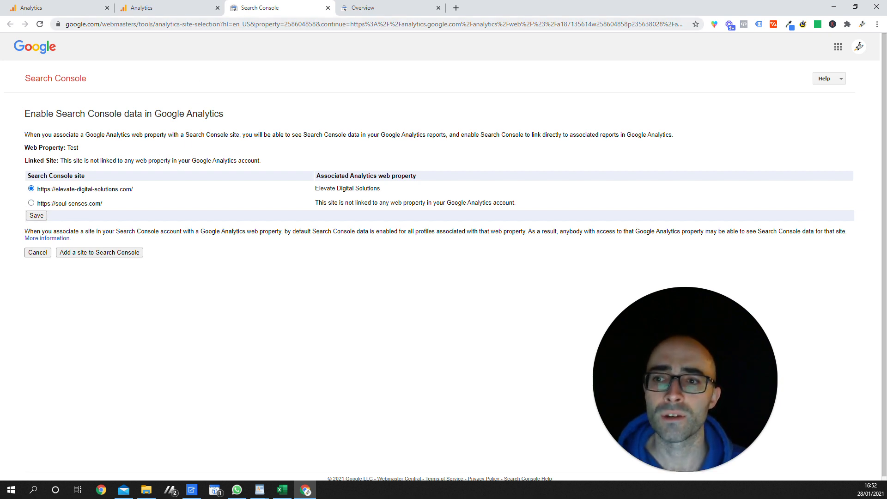
Switch back to the Elevate Digital Solutions property in Analytics and expand the Search Console reports under Acquisition.
left_click(167, 11)
left_click(72, 10)
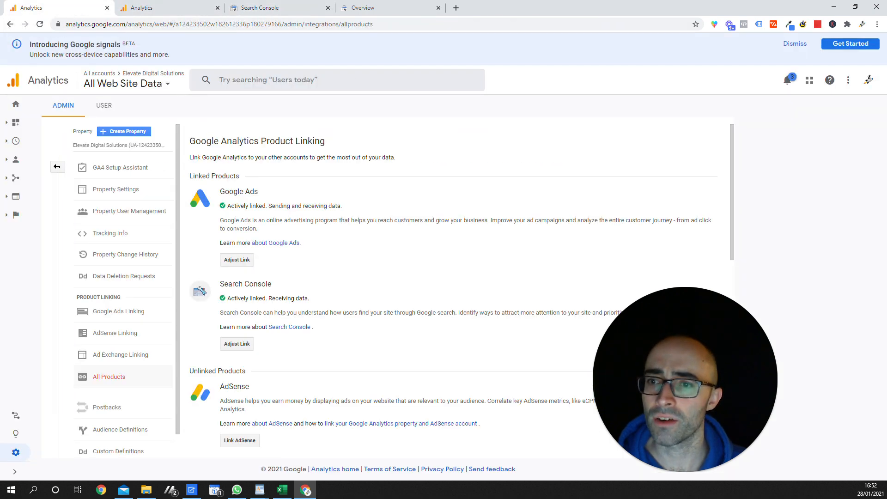
left_click(5, 180)
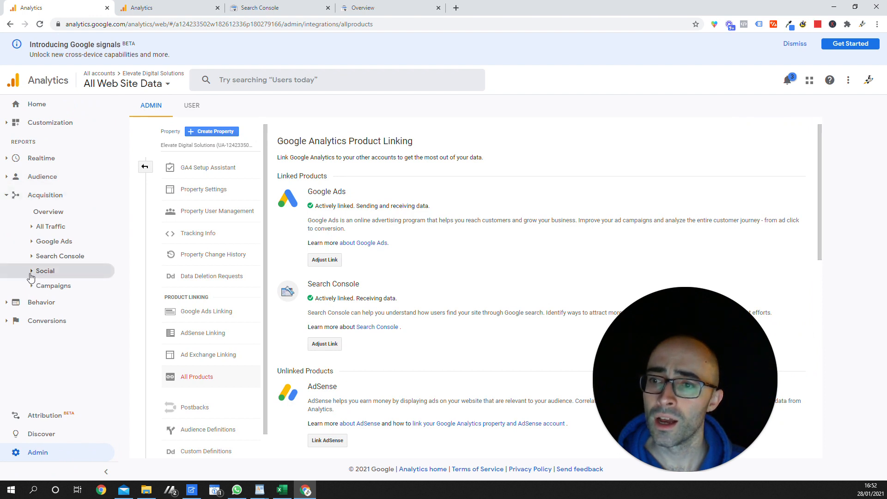
left_click(34, 257)
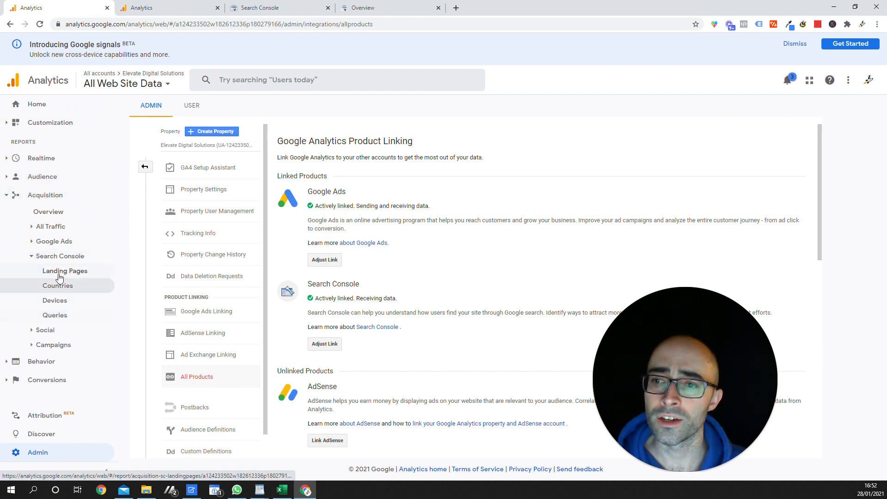